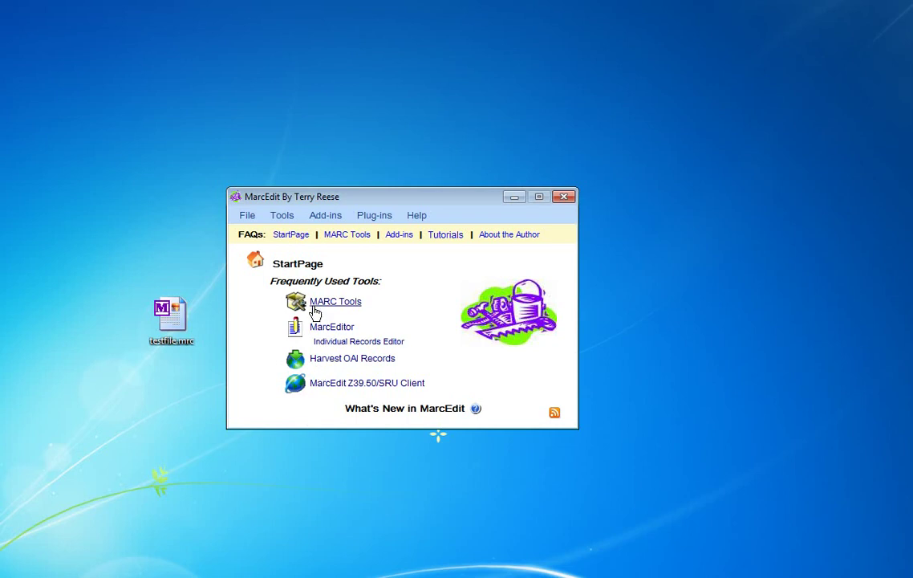
Step: Open MARCSplit with testfile.mrc as the source and 1 record per file
left_click(281, 215)
left_click(321, 323)
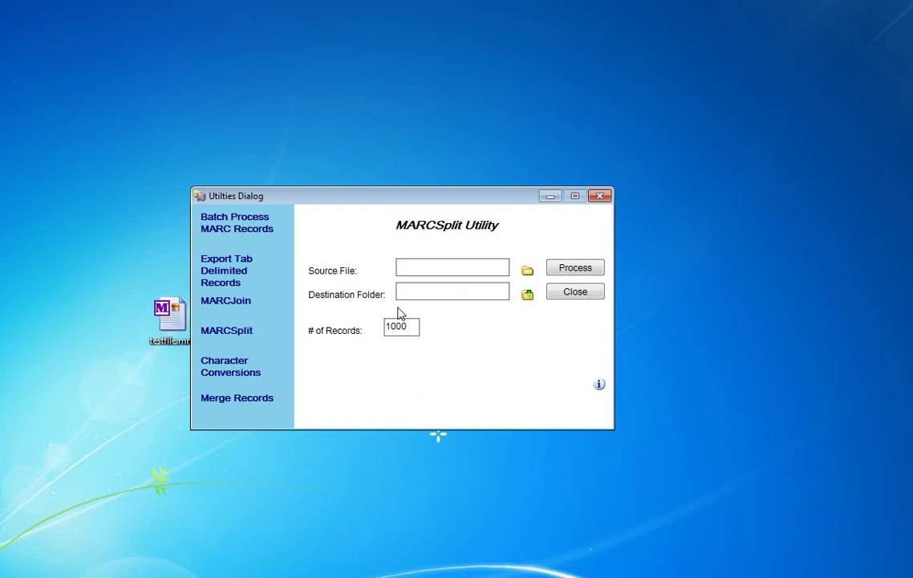
left_click(528, 272)
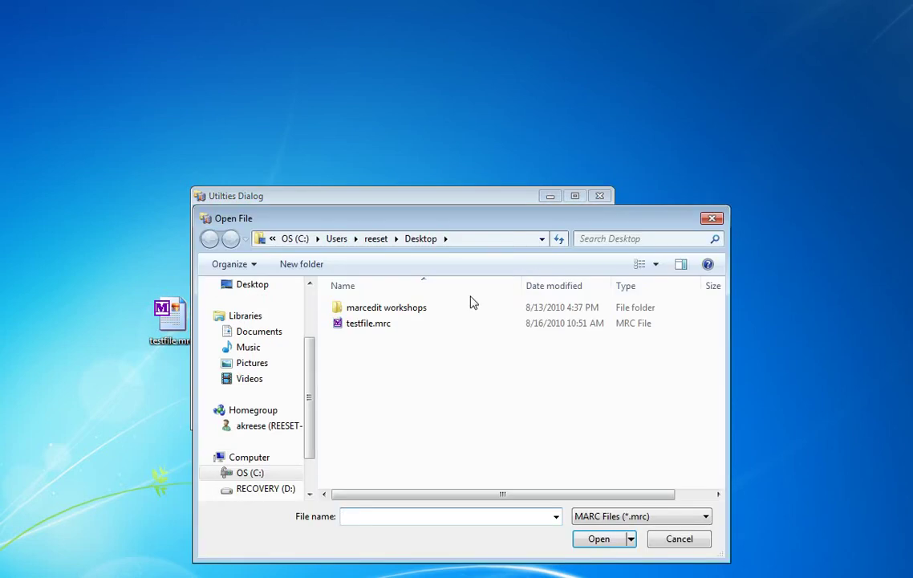
double_click(378, 329)
double_click(410, 325)
type("1")
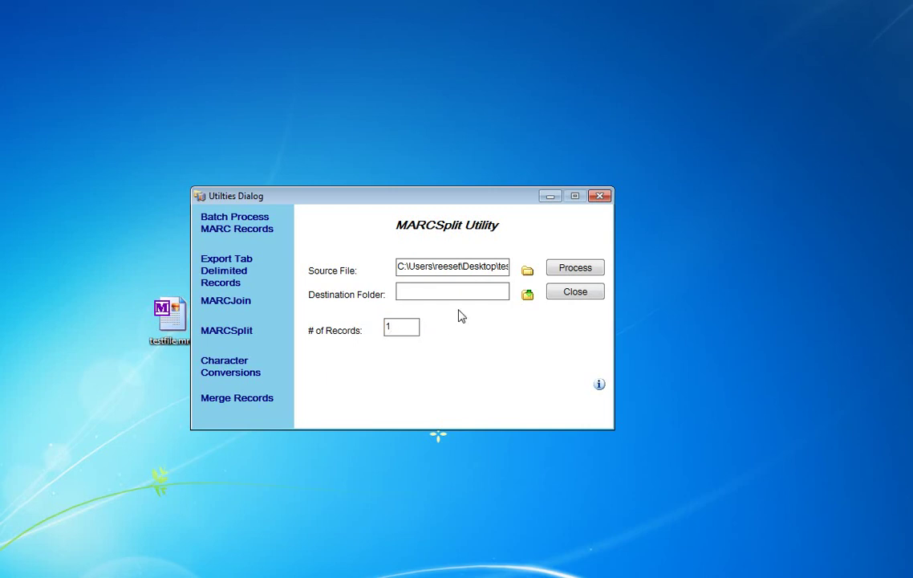
Step: Browse the destination folder picker to the Desktop
left_click(526, 293)
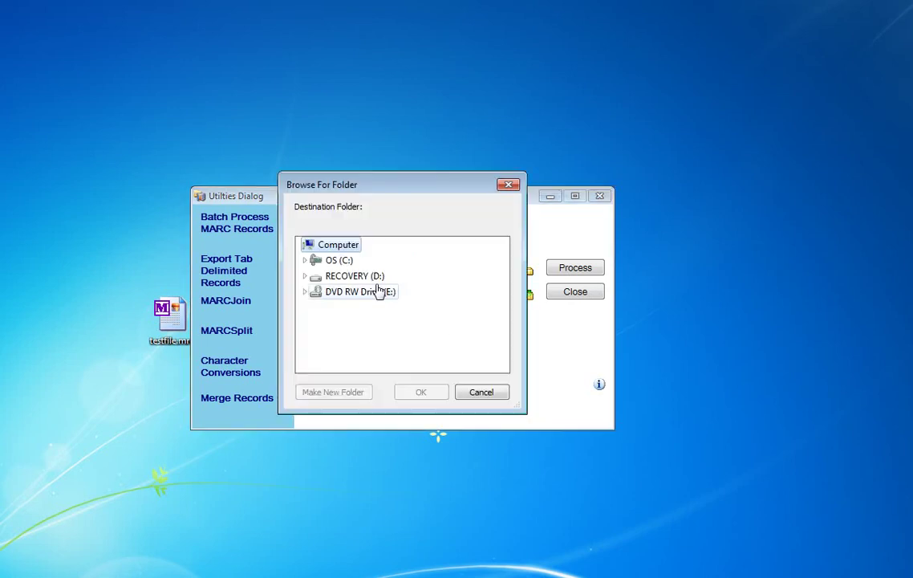
left_click(306, 262)
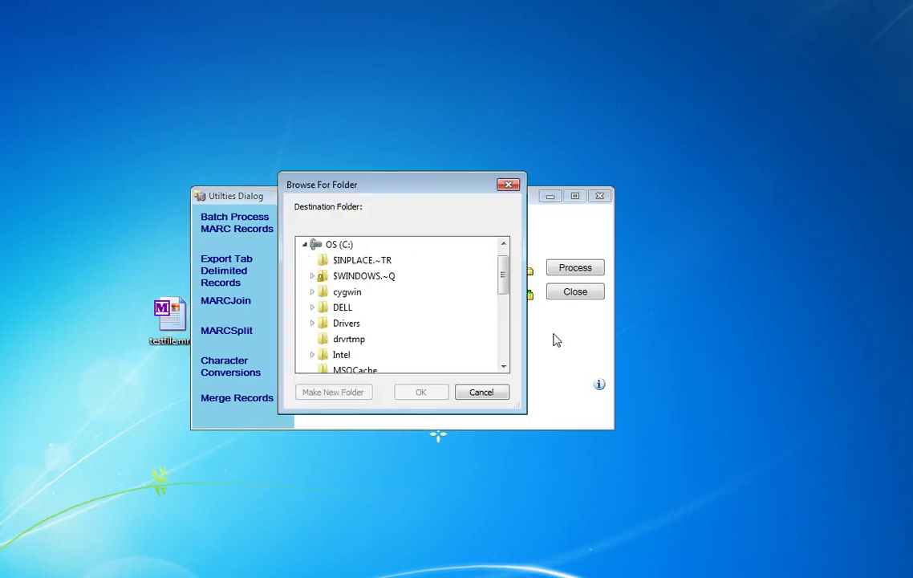
scroll(446, 321, "down", 3)
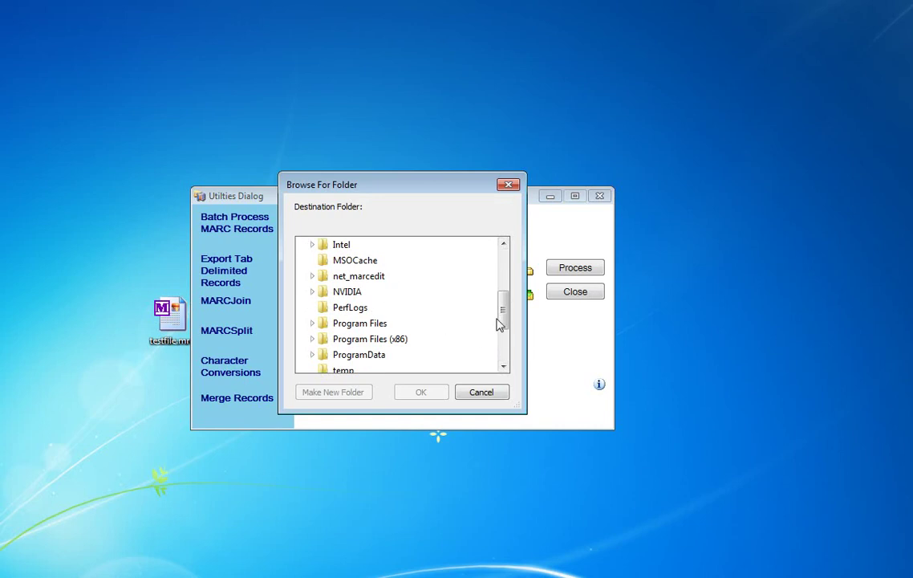
left_click_drag(498, 320, 504, 336)
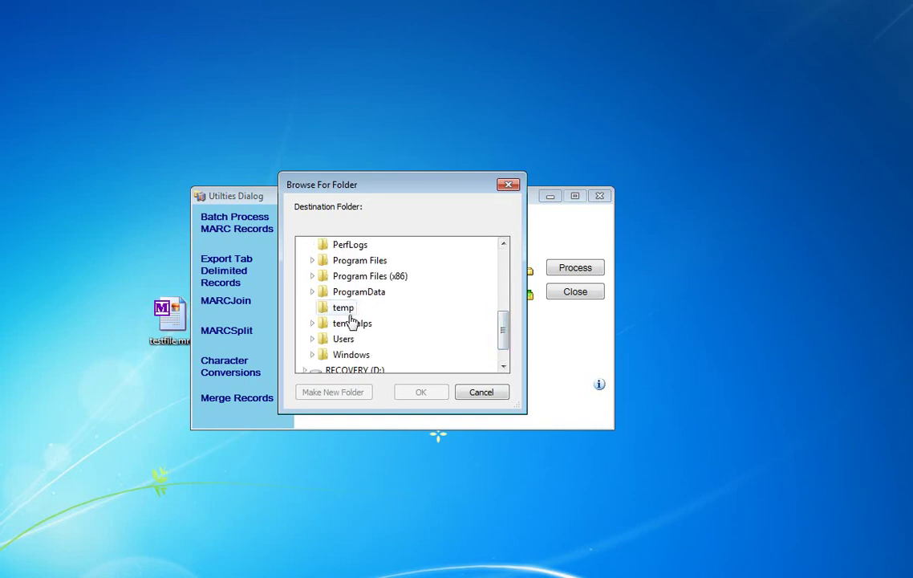
left_click(341, 339)
left_click(503, 366)
left_click(503, 366)
left_click(504, 366)
left_click(503, 366)
left_click(503, 366)
left_click(503, 366)
left_click(359, 341)
left_click_drag(502, 308, 503, 336)
left_click(377, 275)
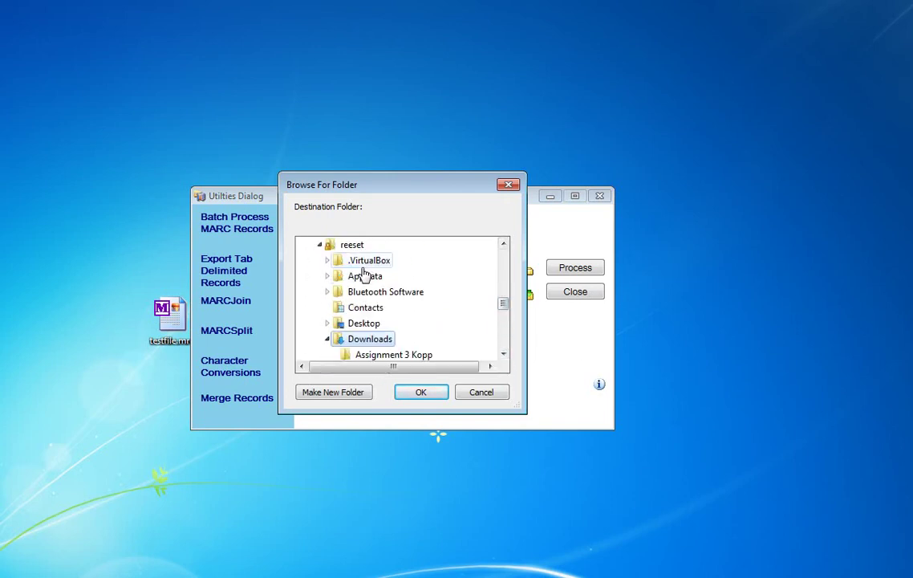
left_click(366, 323)
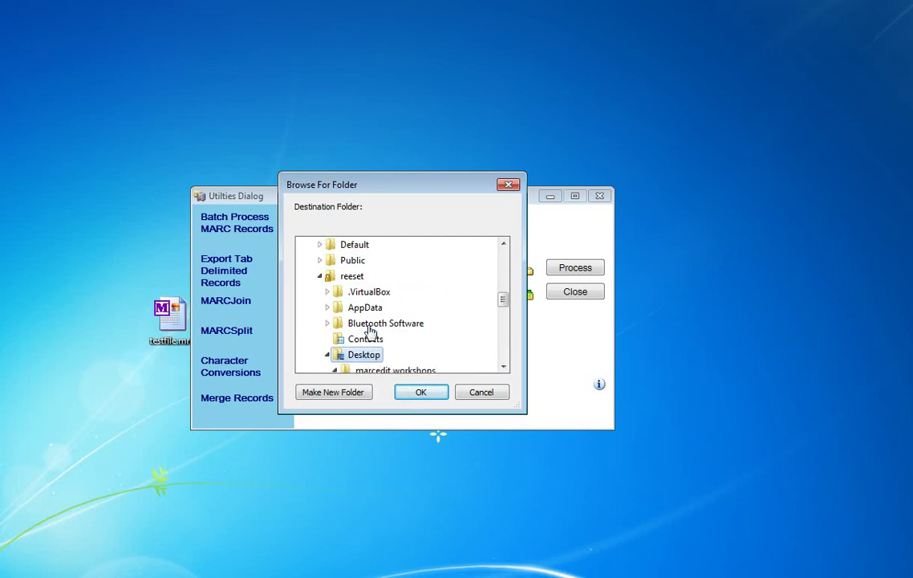
Step: Create a new 'Split_files' folder on the Desktop and use it as the destination
left_click(346, 396)
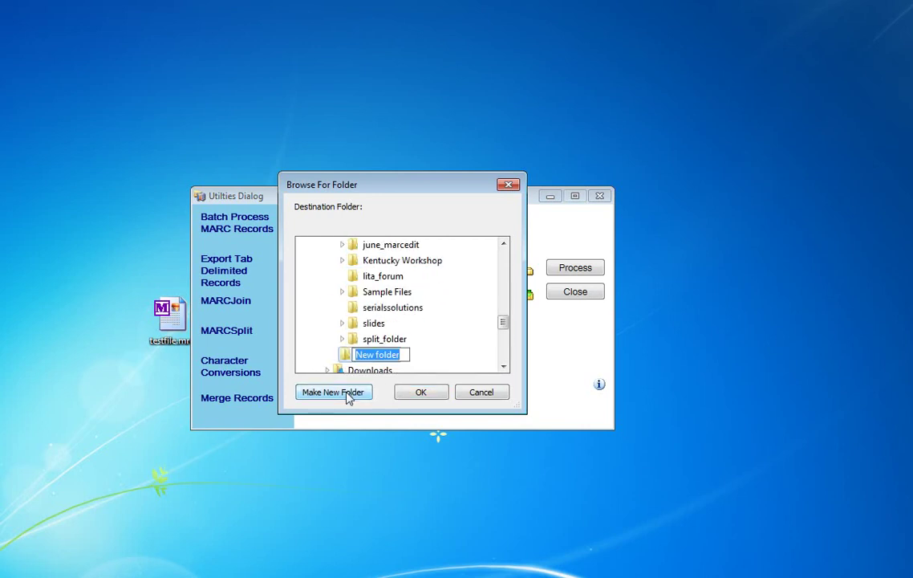
type("Split")
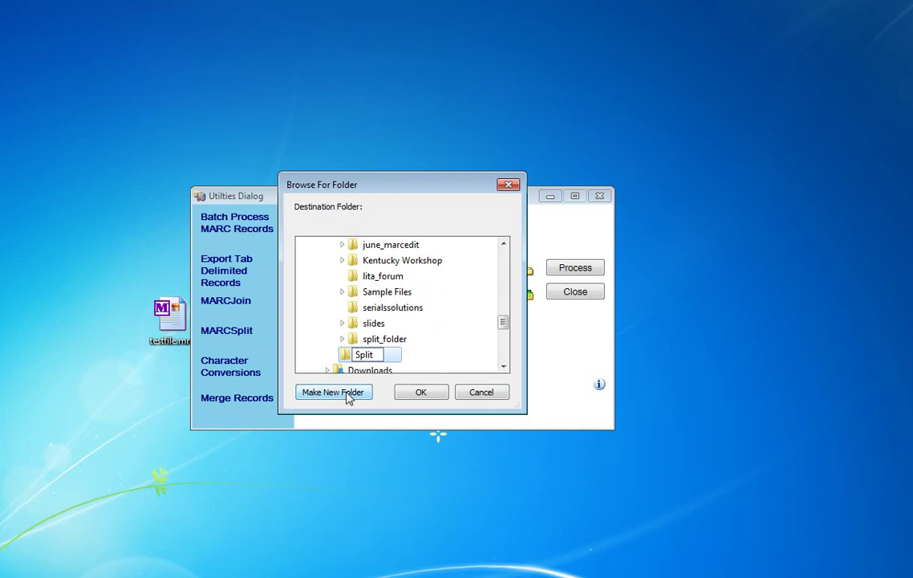
type("_files")
key("Return")
left_click(440, 397)
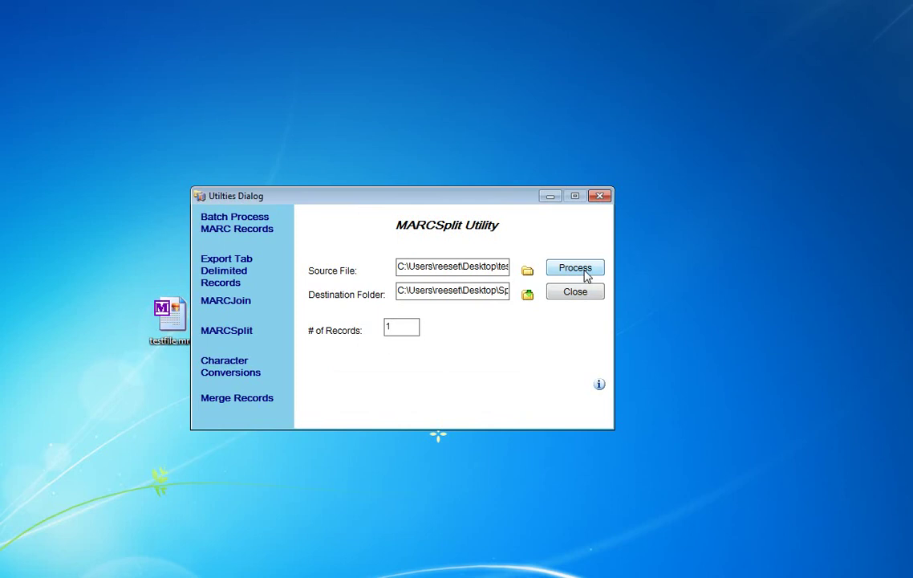
Step: Run the split, naming each output file by control field 001
left_click(586, 276)
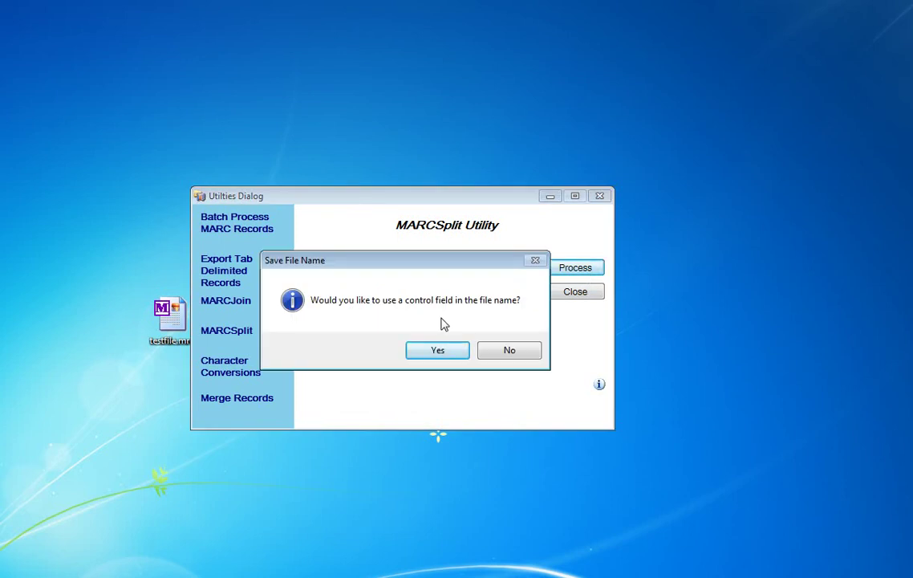
left_click(434, 350)
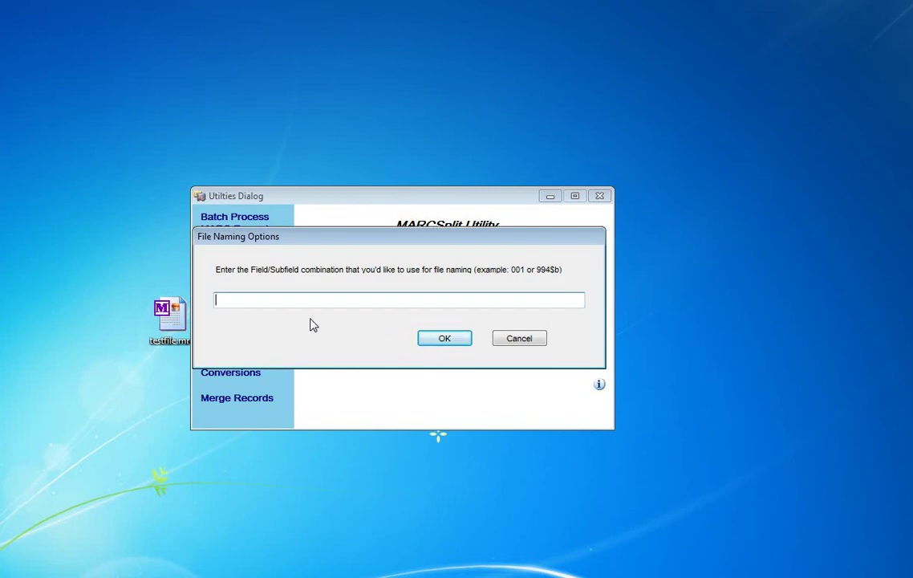
type("001")
left_click(431, 339)
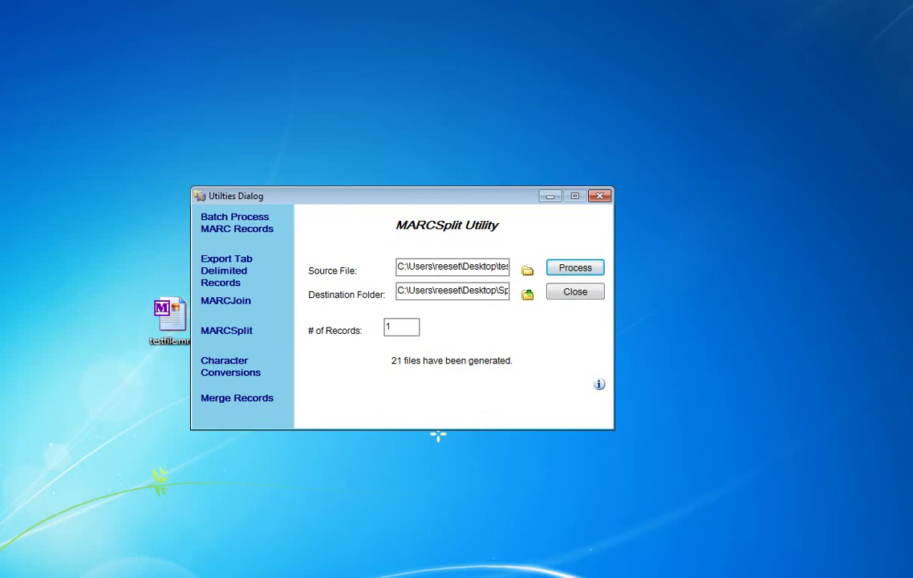
left_click(8, 499)
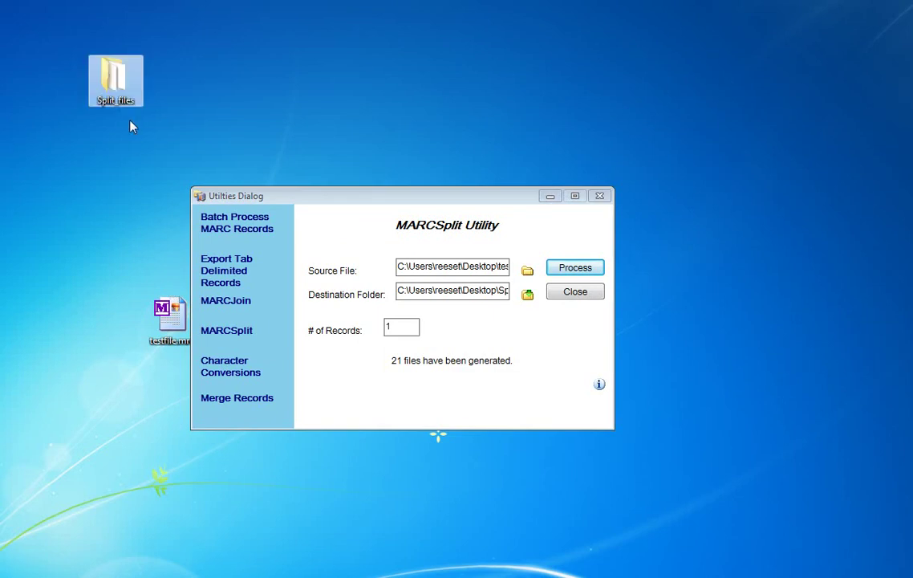
double_click(114, 80)
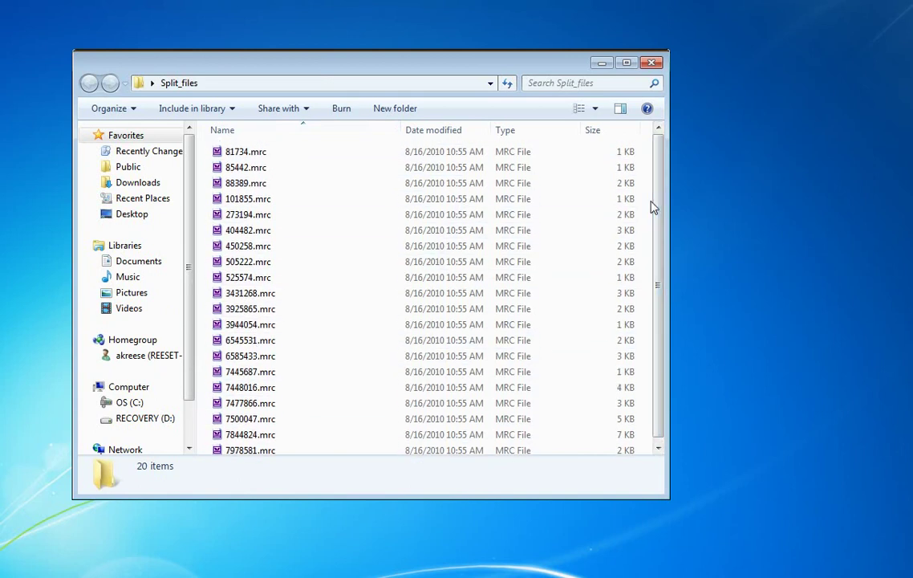
left_click(647, 69)
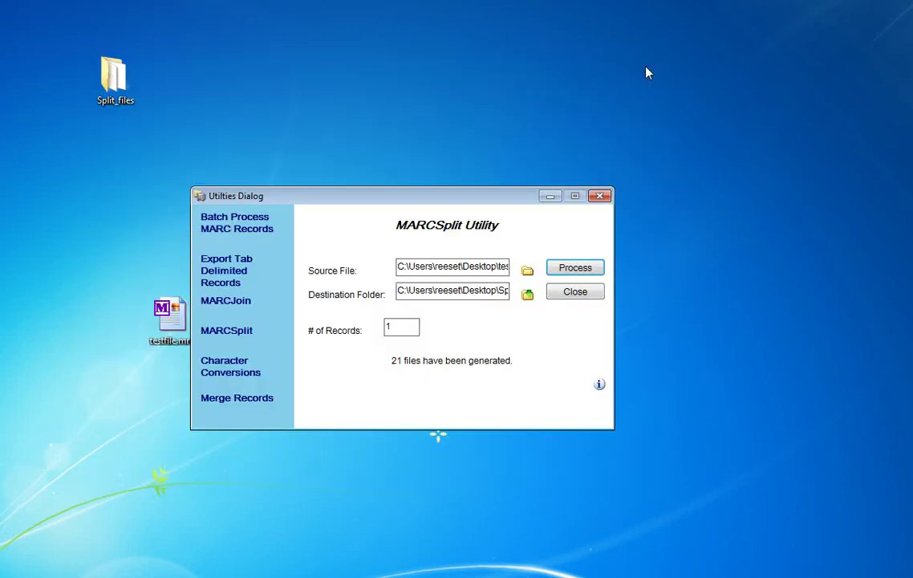
Step: Close MARCSplit and open the Batch Process MARC Records utility
left_click(566, 296)
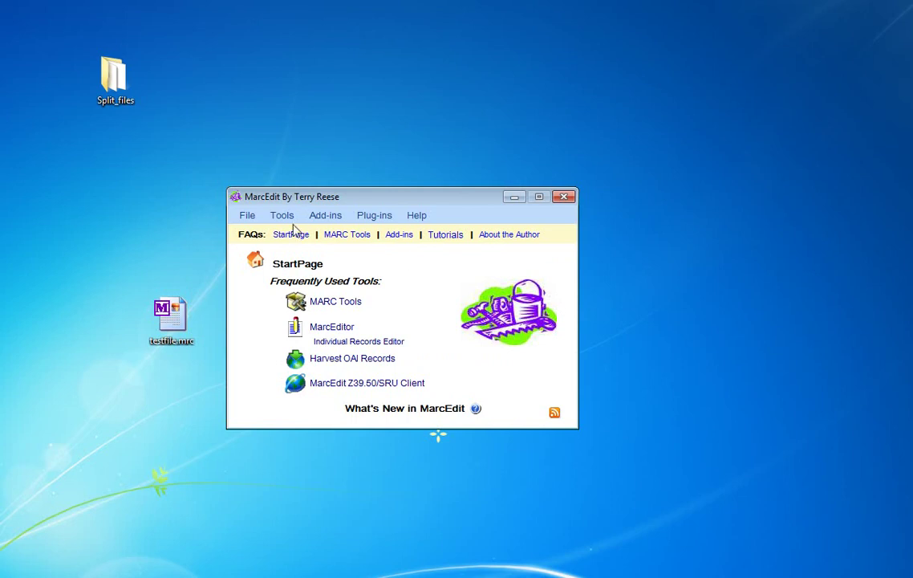
left_click(287, 220)
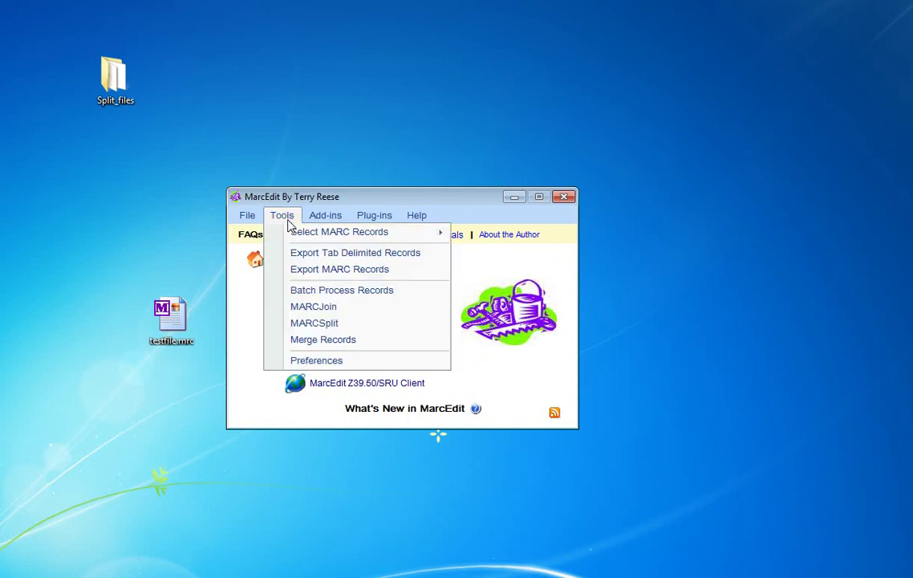
left_click(318, 294)
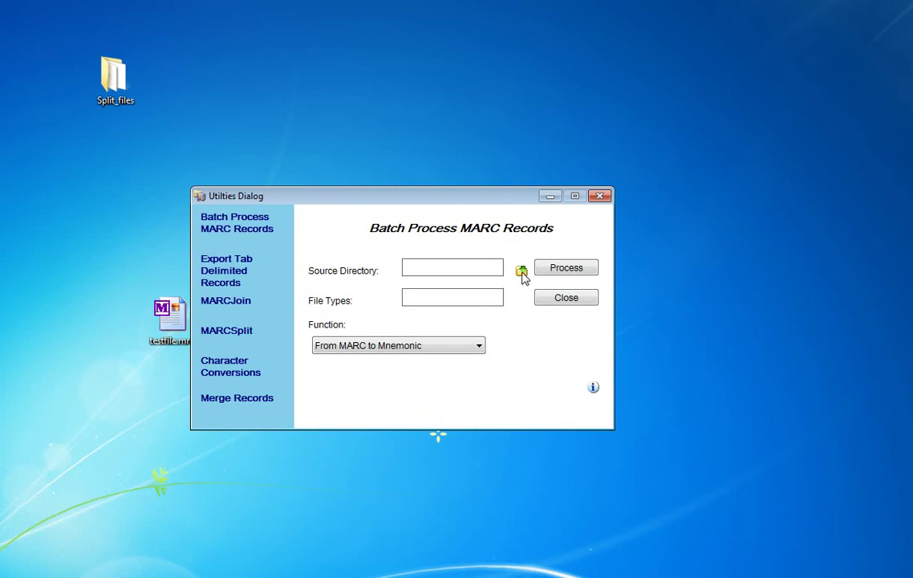
Step: Set the batch source directory to the Desktop's Split_files folder
left_click(522, 270)
left_click(305, 260)
left_click(504, 349)
left_click(504, 349)
left_click(314, 307)
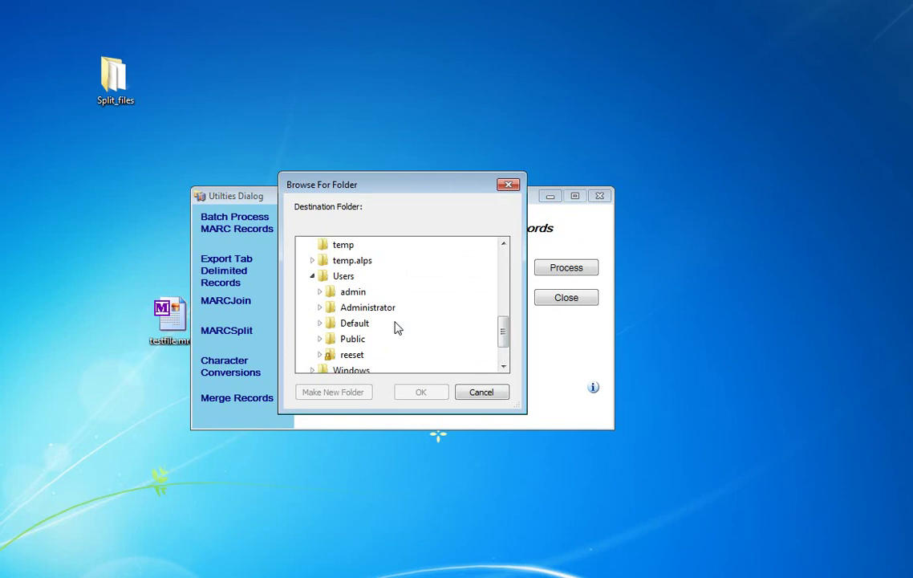
left_click(320, 354)
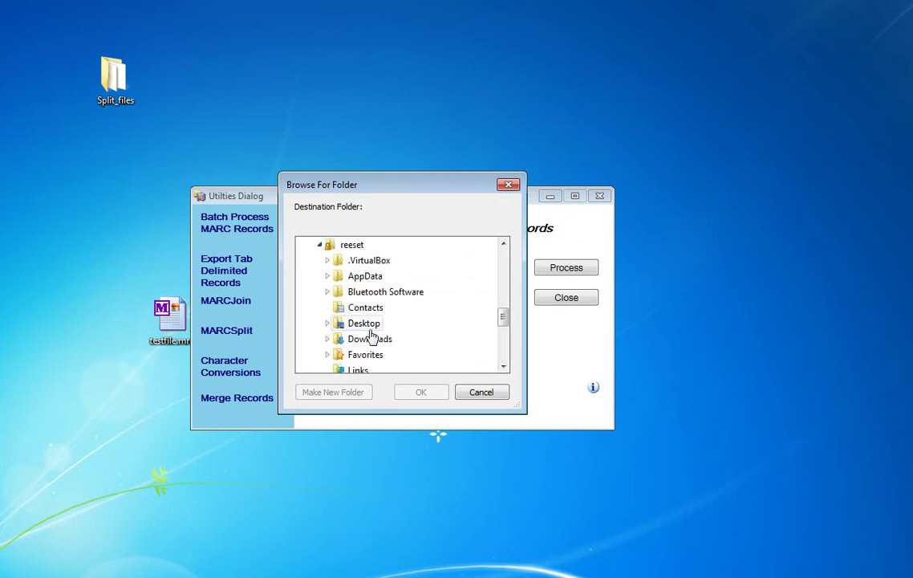
left_click(368, 322)
left_click(503, 351)
left_click(376, 278)
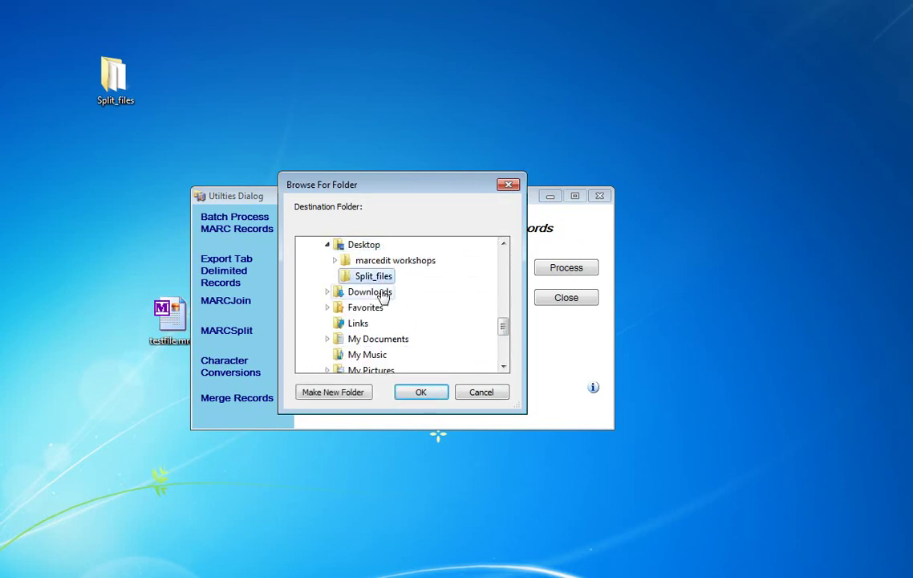
left_click(415, 391)
left_click(437, 297)
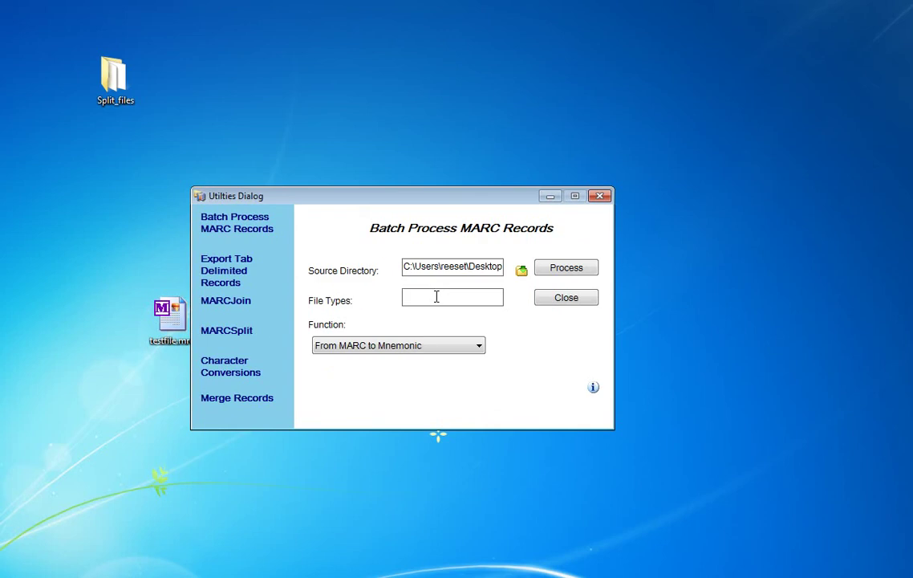
Step: Batch-convert mrc files 'From MARC to MARCXML', then close the utility and MarcEdit
type("mrc")
left_click(479, 347)
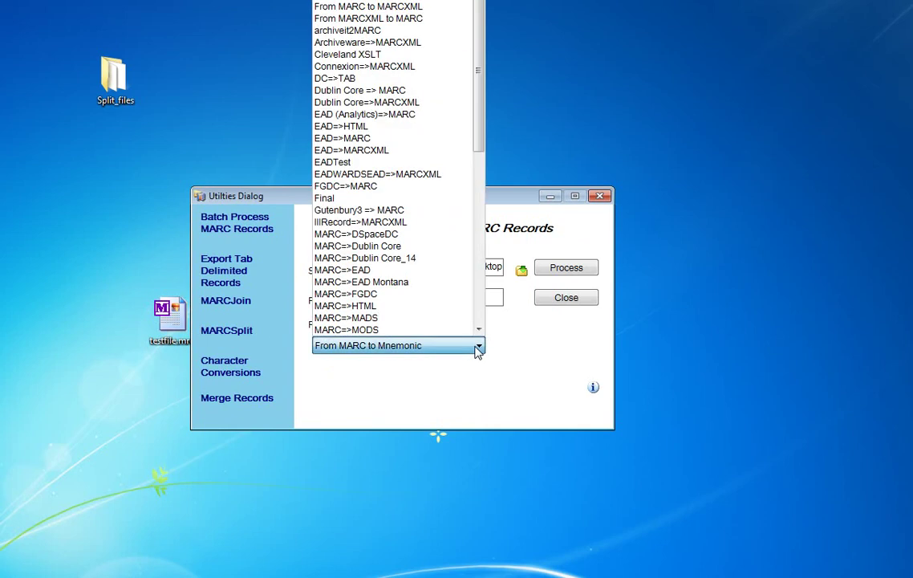
left_click(415, 10)
left_click(564, 271)
left_click(446, 349)
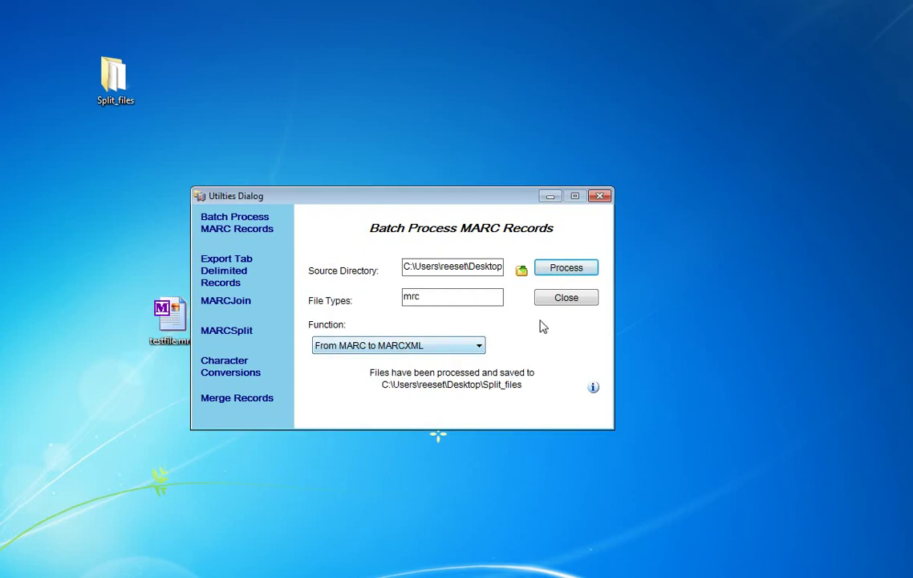
left_click(564, 298)
left_click(565, 196)
Step: Open Split_files then processed_files in Explorer to view the 20 XML files
double_click(112, 76)
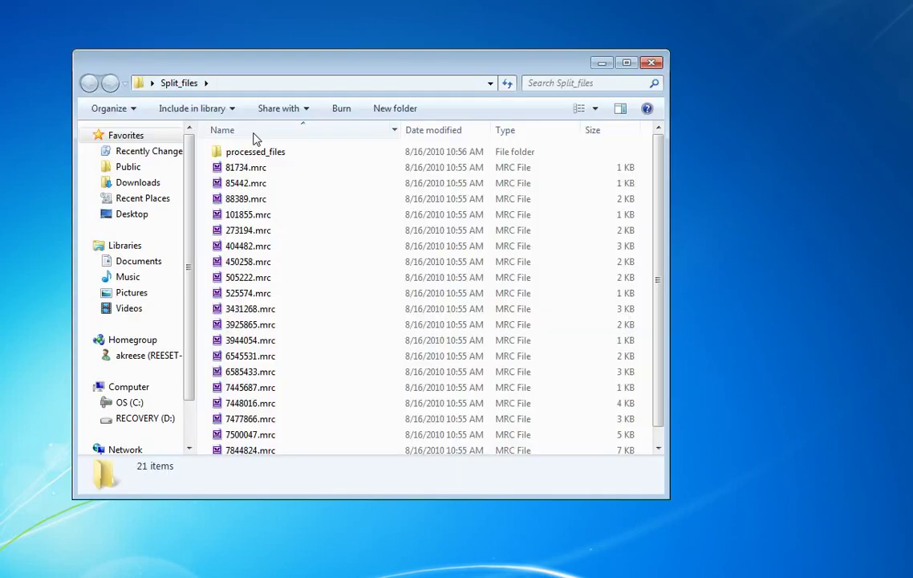
double_click(253, 154)
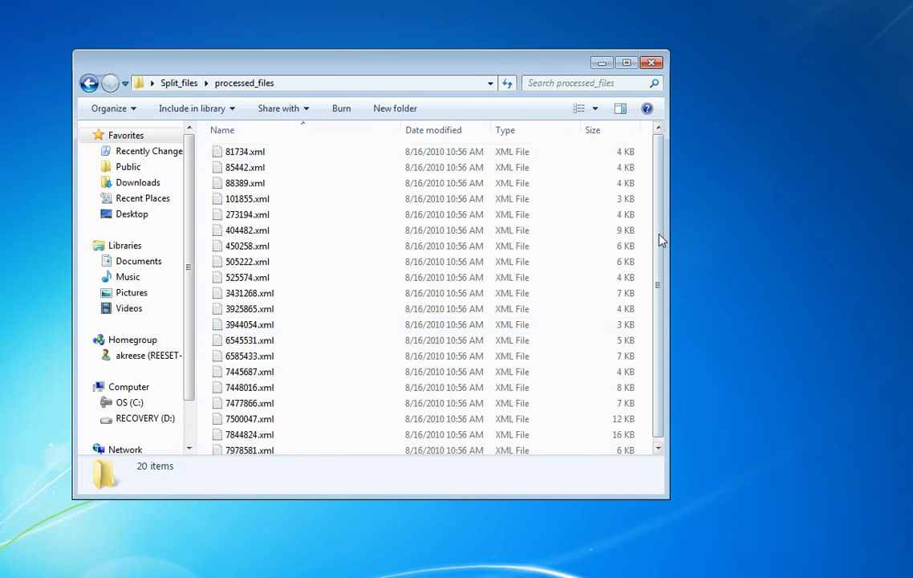
scroll(659, 234, "down", 1)
scroll(660, 192, "up", 1)
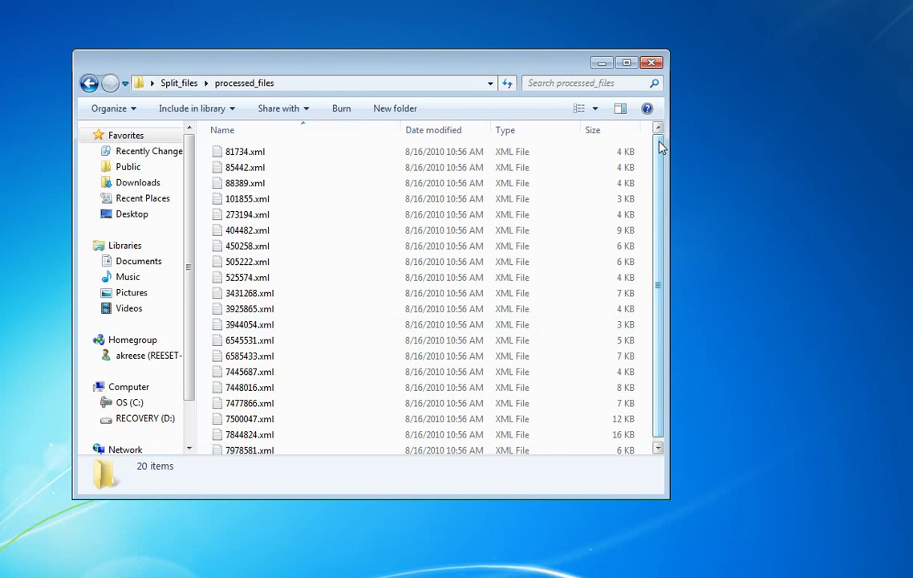